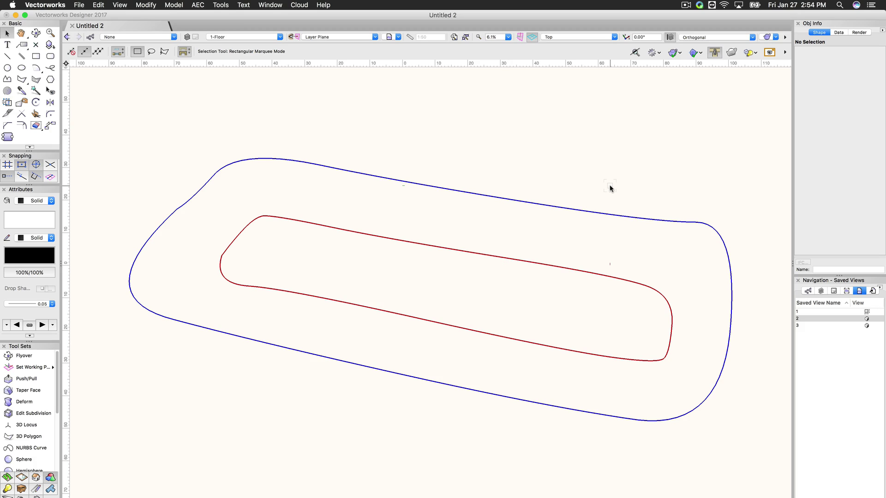
Step: Examine the outer blue and inner red NURBS curves and the command for converting objects to NURBS
{"action": "left_click", "coordinate": [512, 199]}
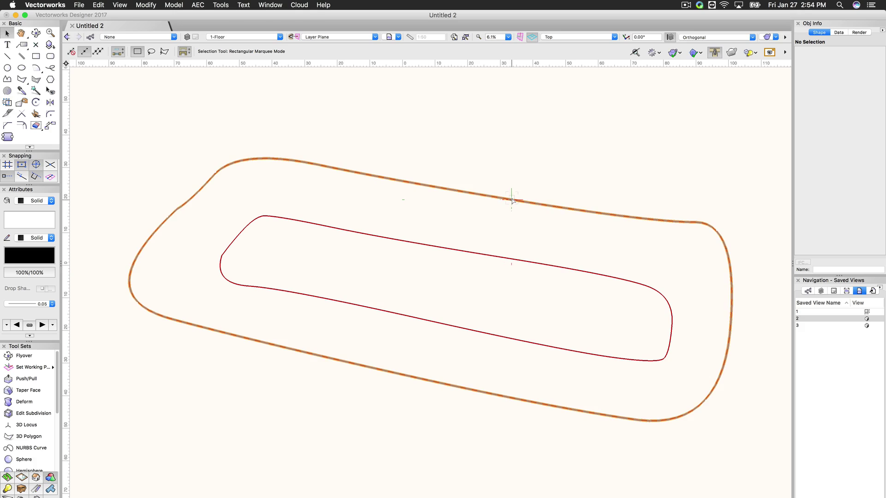
{"action": "left_click", "coordinate": [495, 253]}
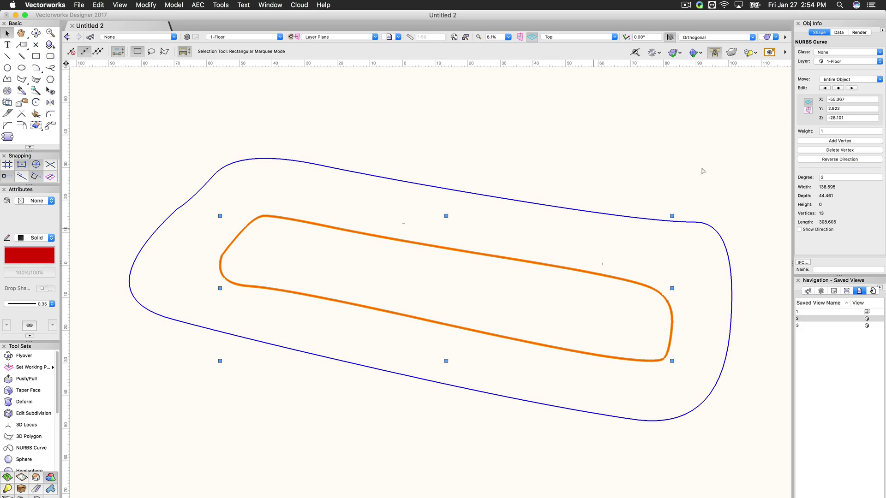
{"action": "left_click", "coordinate": [492, 198]}
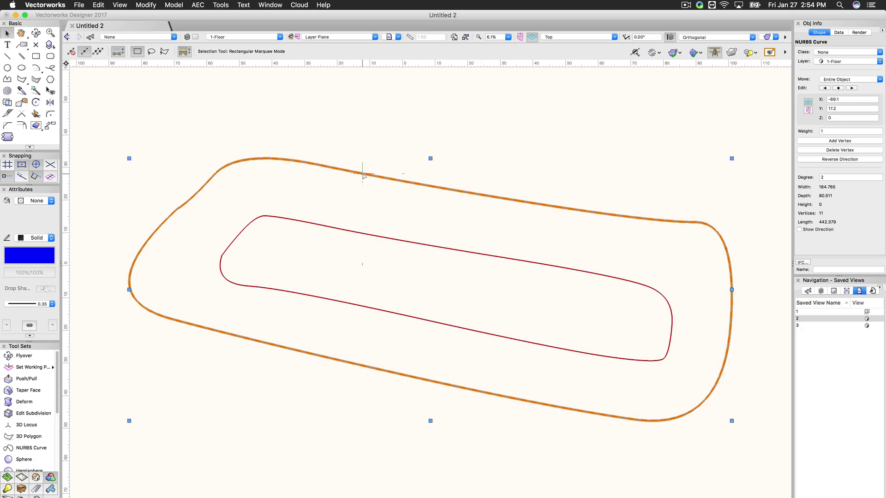
{"action": "left_click", "coordinate": [416, 153]}
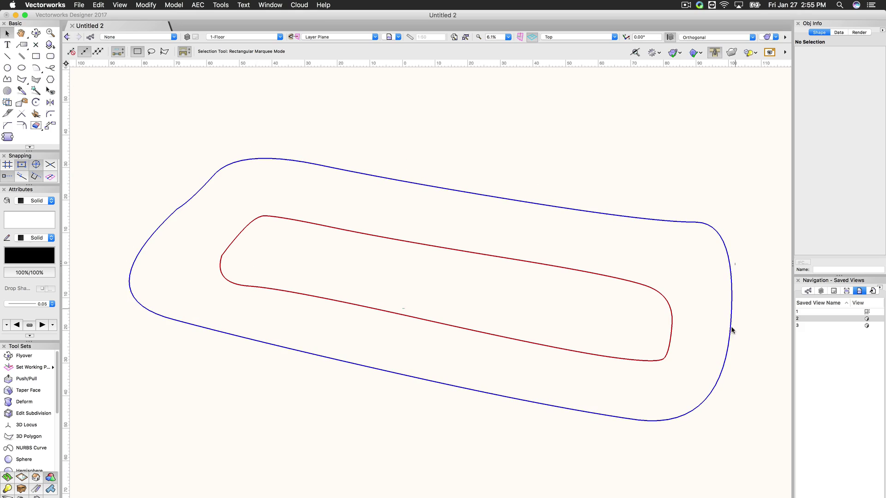
{"action": "left_click", "coordinate": [145, 5]}
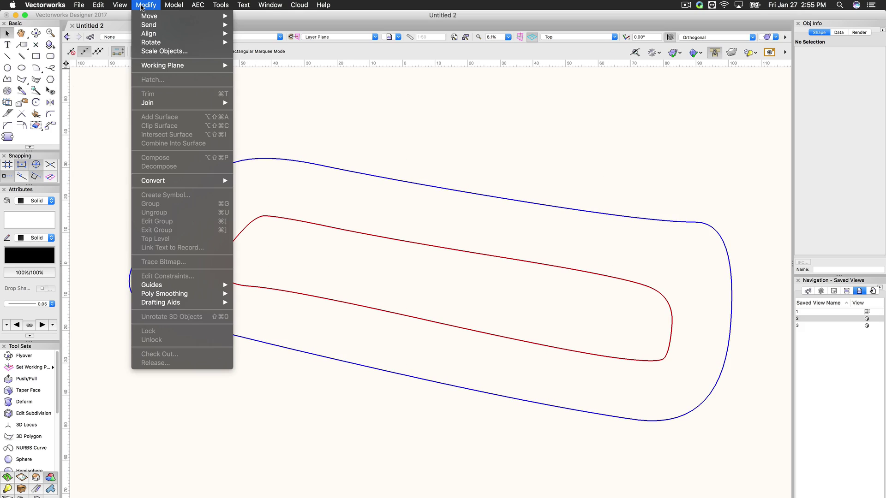
{"action": "mouse_move", "coordinate": [192, 185]}
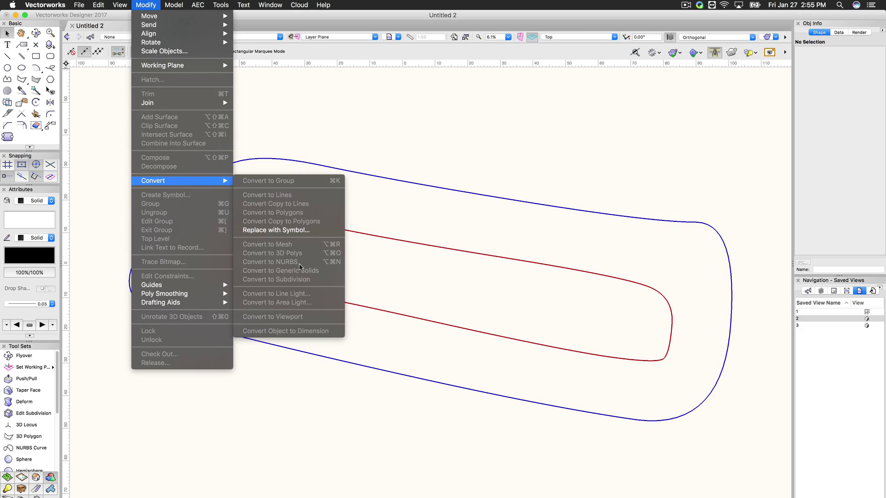
{"action": "left_click", "coordinate": [528, 228]}
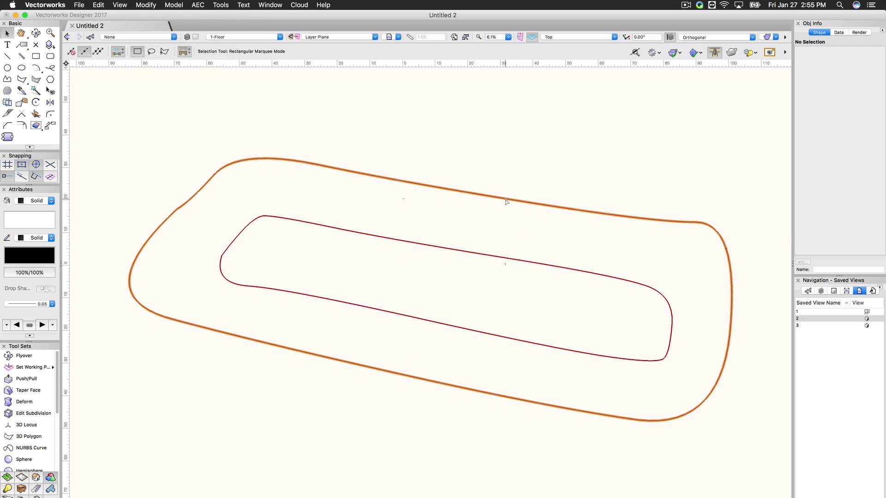
{"action": "left_click", "coordinate": [505, 203]}
{"action": "left_click", "coordinate": [491, 261]}
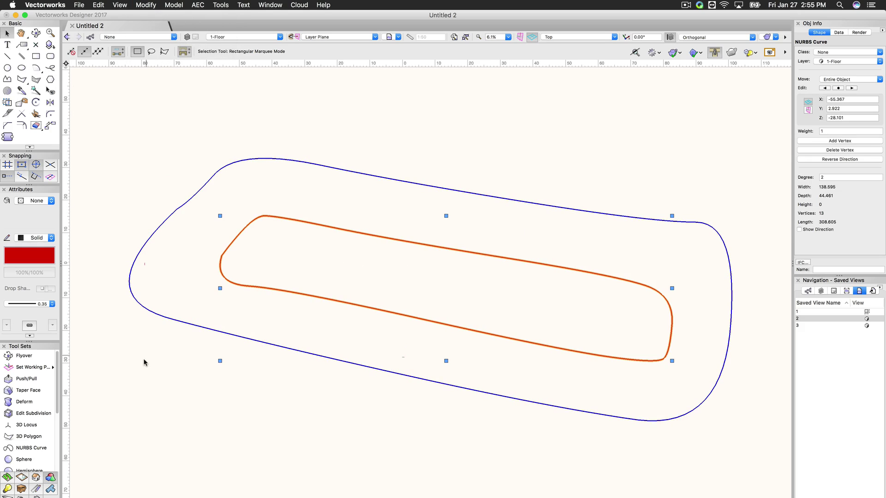
{"action": "left_click", "coordinate": [275, 404]}
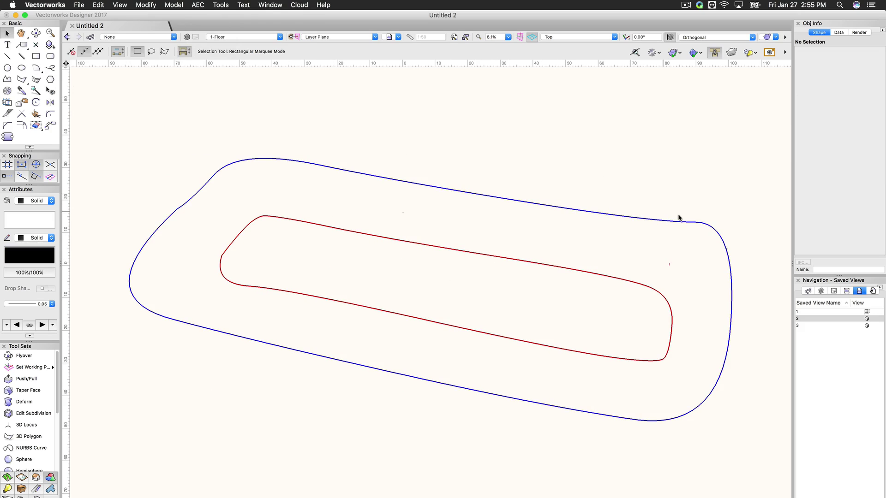
Step: Switch to saved view 3 and start a No Rail loft from the blue curve to the red curve
{"action": "double_click", "coordinate": [804, 325]}
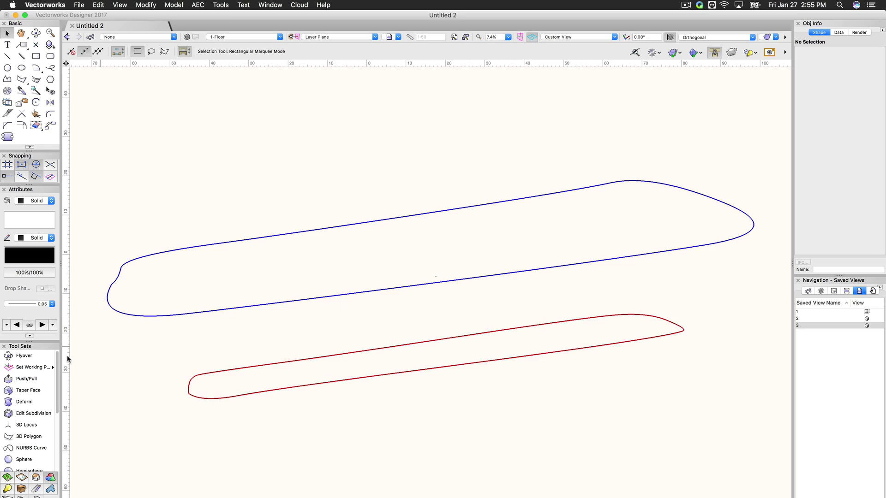
{"action": "scroll", "coordinate": [52, 438], "scroll_direction": "down", "scroll_amount": 5}
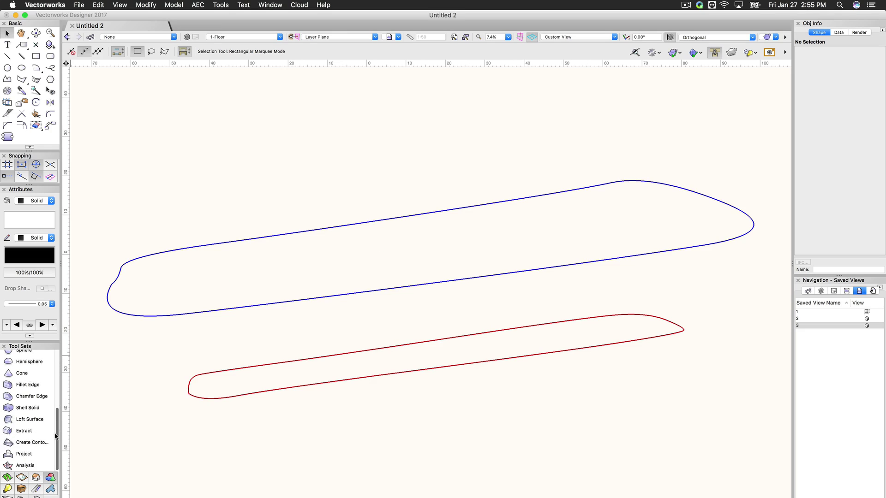
{"action": "left_click", "coordinate": [29, 420]}
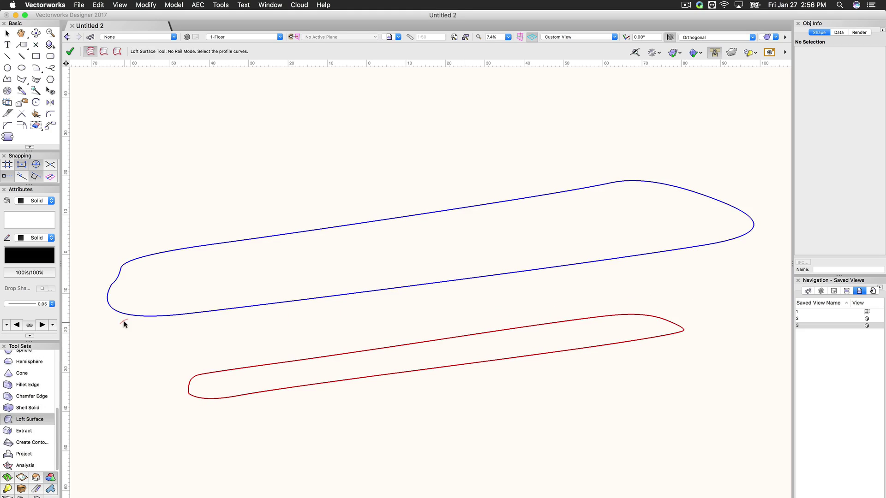
{"action": "left_click", "coordinate": [379, 224]}
{"action": "left_click", "coordinate": [677, 328]}
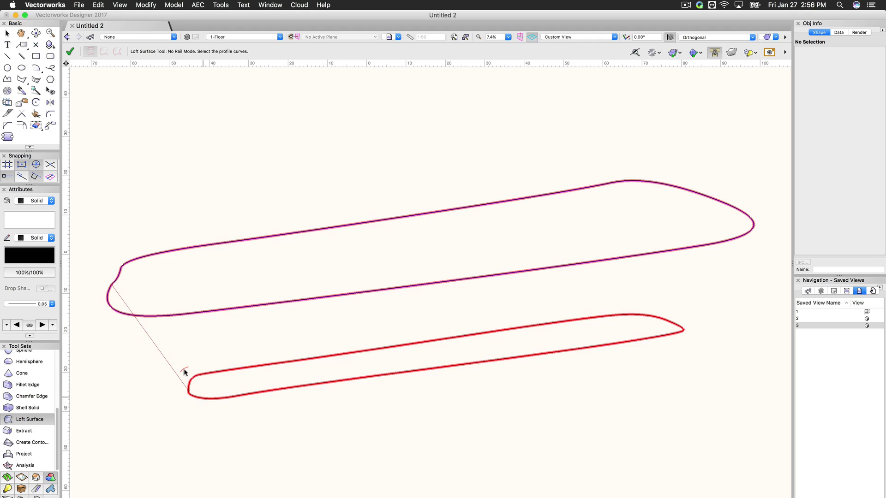
{"action": "left_click", "coordinate": [72, 52]}
{"action": "left_click", "coordinate": [481, 249]}
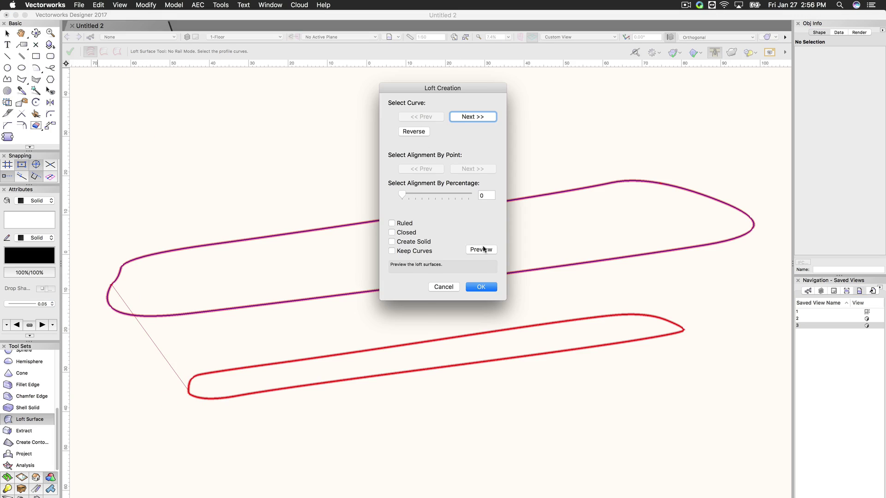
Step: Preview the loft with the curve alignment set to 10 percent and again at 0 percent
{"action": "left_click_drag", "start_coordinate": [461, 88], "coordinate": [789, 111]}
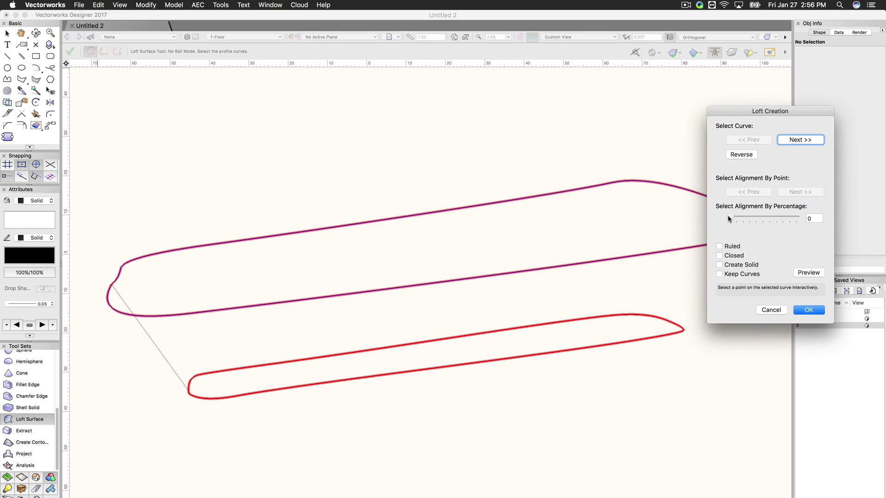
{"action": "left_click_drag", "start_coordinate": [727, 215], "coordinate": [737, 218]}
{"action": "left_click", "coordinate": [806, 273]}
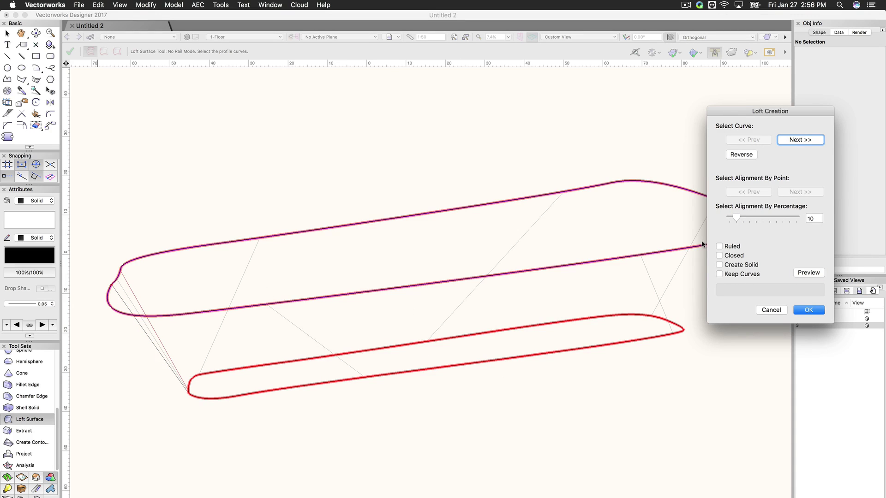
{"action": "left_click_drag", "start_coordinate": [736, 217], "coordinate": [729, 217]}
{"action": "left_click", "coordinate": [802, 273]}
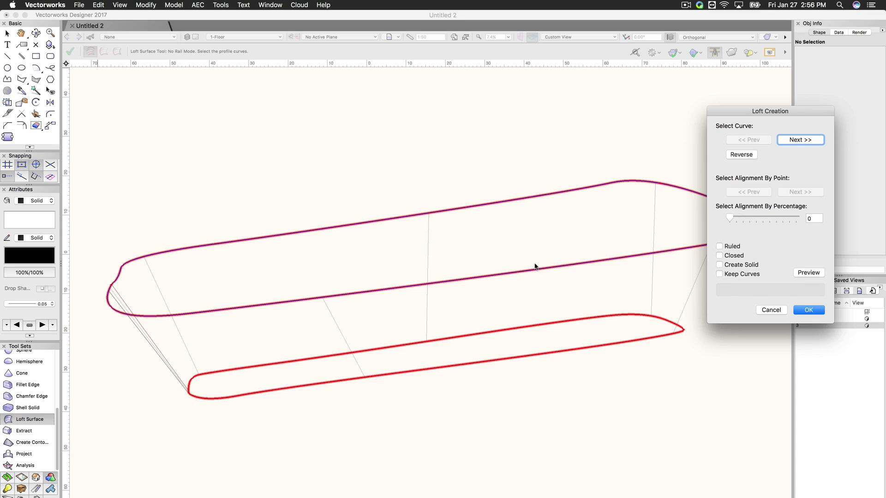
Step: Generate the loft as a solid and display it in a shaded rendering
{"action": "left_click", "coordinate": [734, 267]}
{"action": "left_click", "coordinate": [809, 311]}
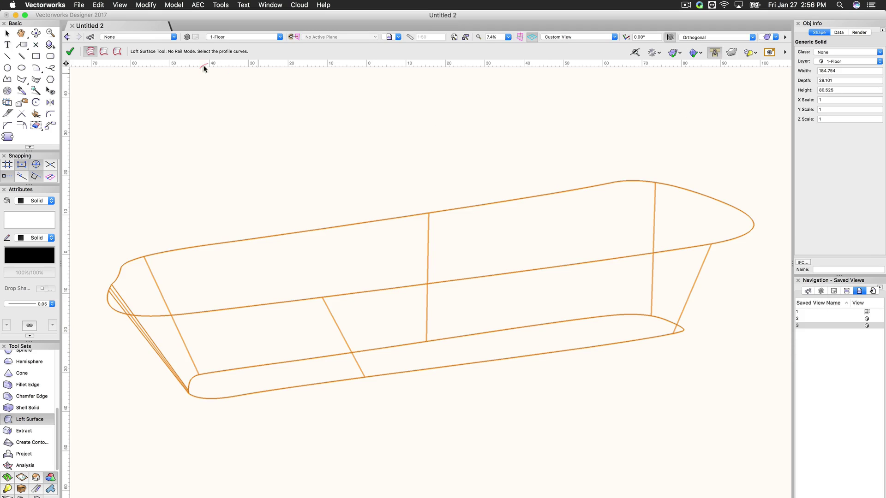
{"action": "left_click", "coordinate": [119, 5]}
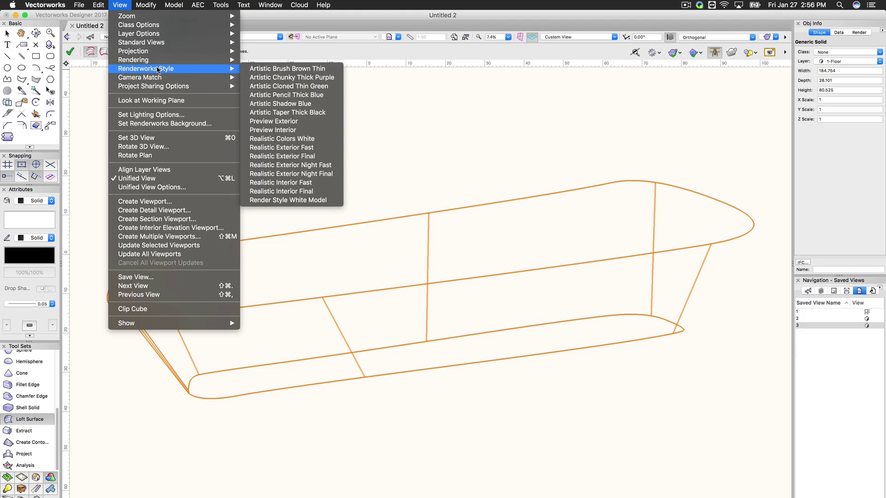
{"action": "mouse_move", "coordinate": [183, 63]}
{"action": "left_click", "coordinate": [277, 106]}
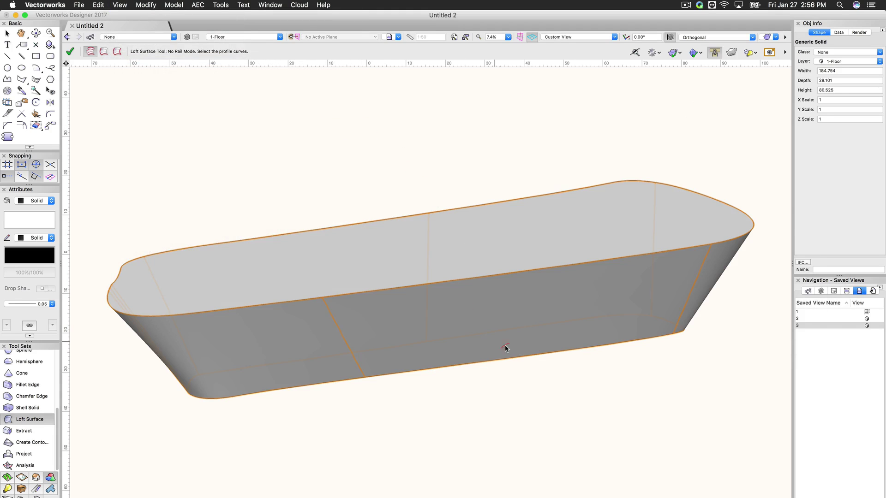
{"action": "middle_click_drag", "start_coordinate": [593, 389], "coordinate": [554, 289], "text": "shift"}
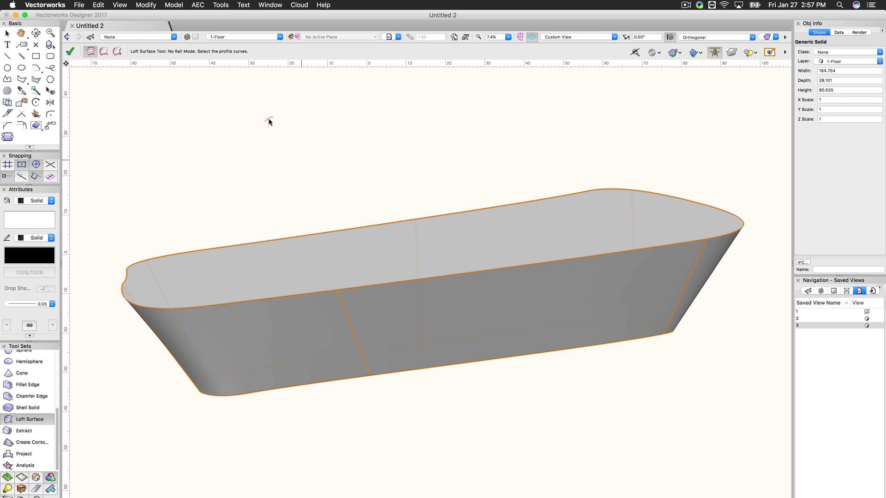
Step: Check the lofted solid's volumetric properties without placing anything on the drawing
{"action": "left_click", "coordinate": [179, 5]}
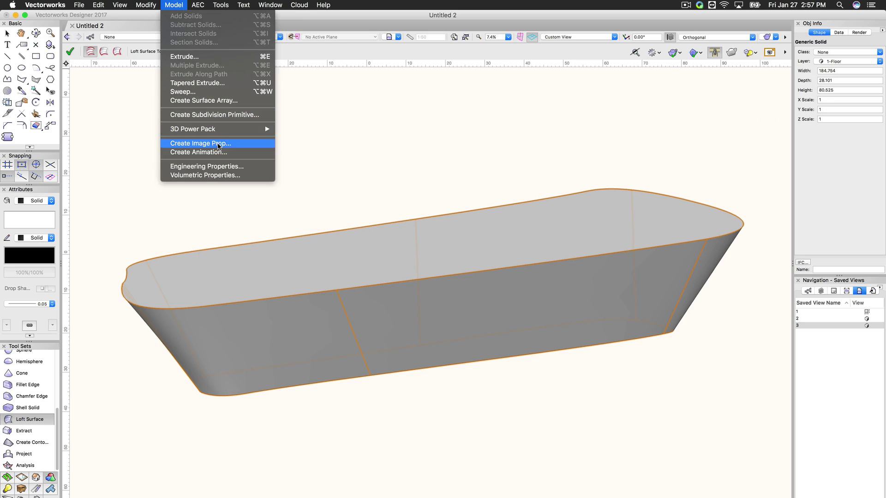
{"action": "left_click", "coordinate": [221, 176]}
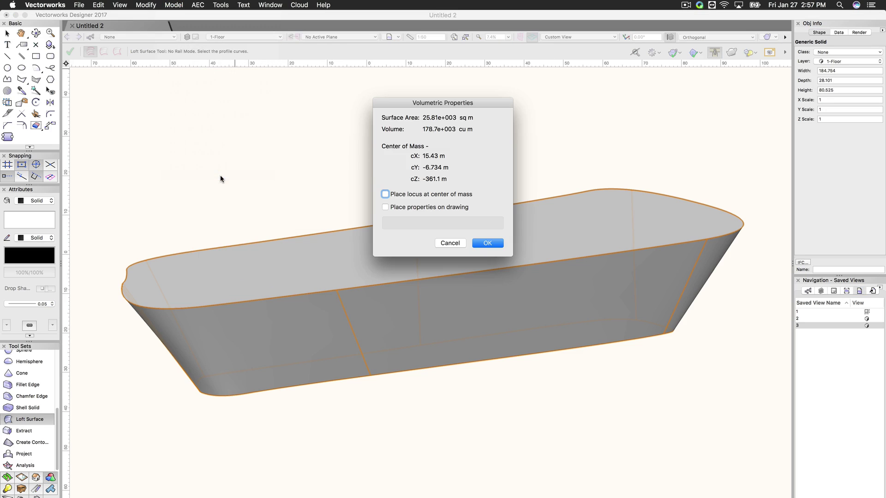
{"action": "left_click_drag", "start_coordinate": [427, 103], "coordinate": [164, 77]}
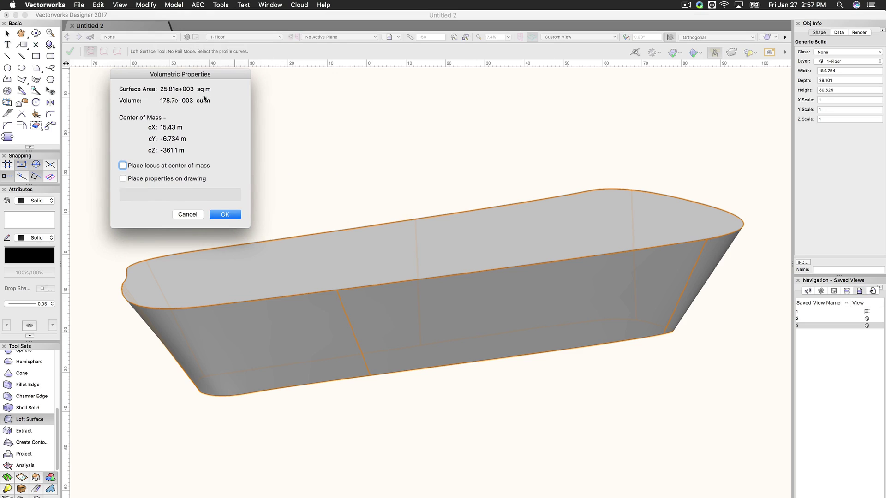
{"action": "left_click", "coordinate": [194, 215]}
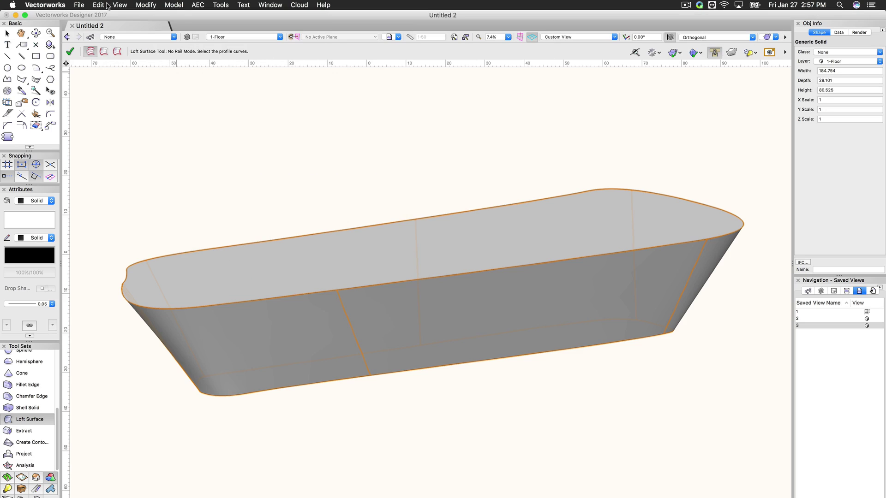
Step: Set the document's volume units to Cubic Yards
{"action": "left_click", "coordinate": [79, 5]}
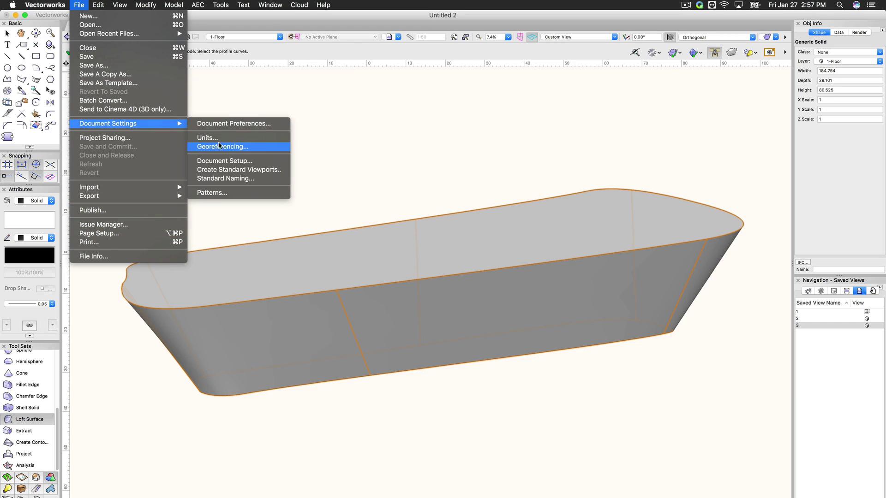
{"action": "left_click", "coordinate": [226, 137]}
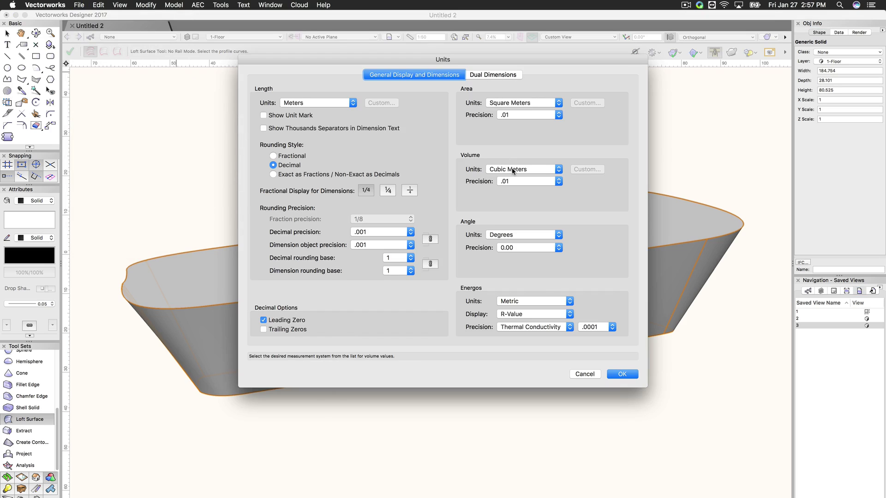
{"action": "left_click", "coordinate": [524, 170]}
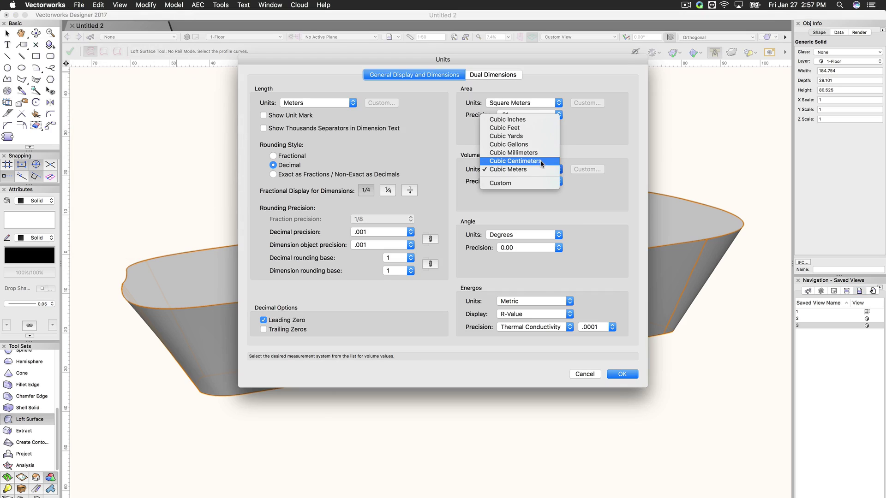
{"action": "left_click", "coordinate": [540, 161]}
{"action": "left_click", "coordinate": [528, 172]}
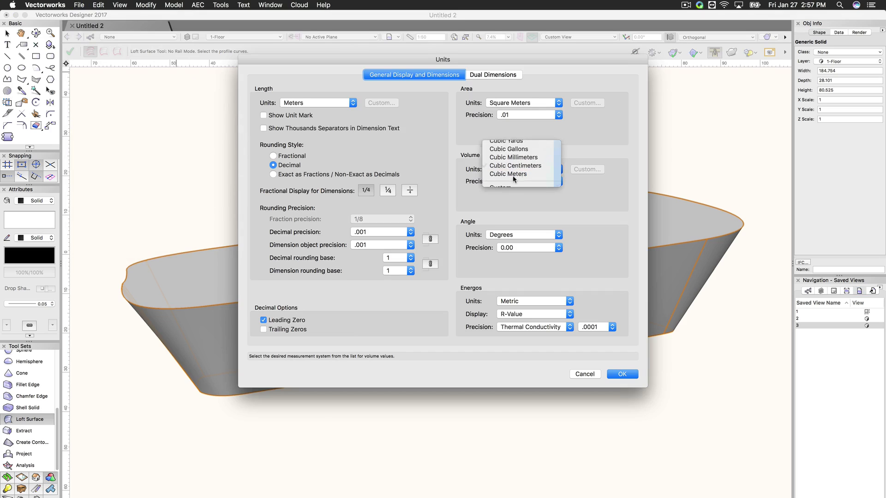
{"action": "left_click", "coordinate": [509, 177]}
{"action": "left_click", "coordinate": [529, 169]}
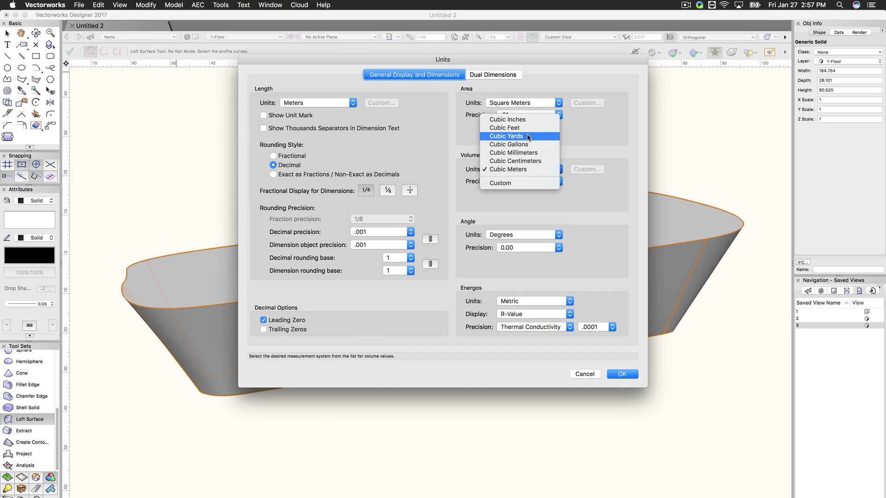
{"action": "left_click", "coordinate": [519, 137]}
{"action": "left_click", "coordinate": [622, 374]}
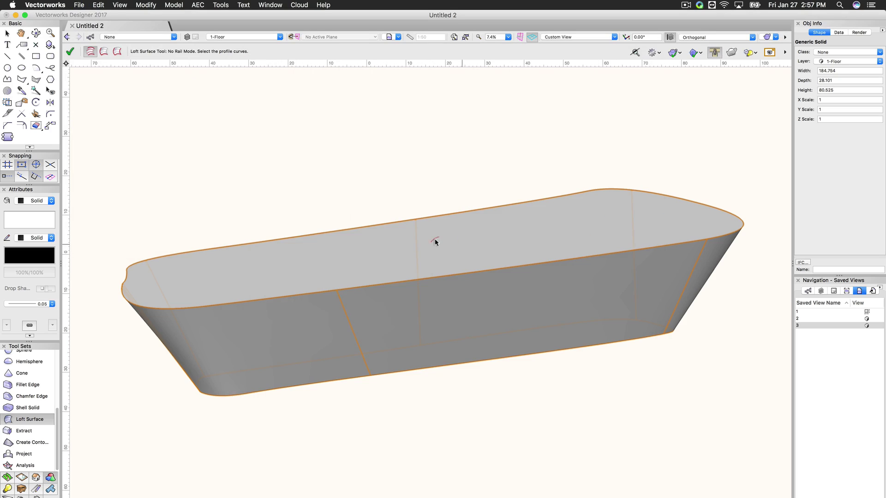
Step: Calculate the lofted solid's volumetric properties again and place them on the drawing
{"action": "left_click", "coordinate": [7, 33]}
{"action": "left_click", "coordinate": [173, 5]}
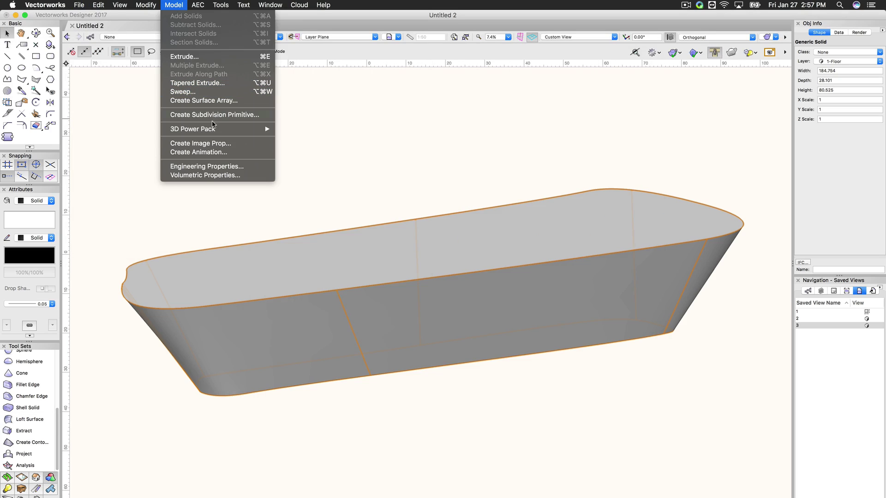
{"action": "left_click", "coordinate": [240, 176]}
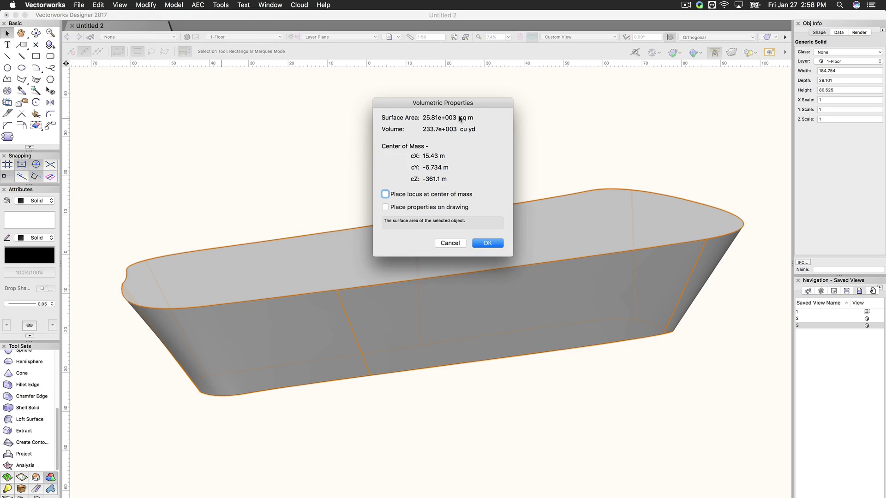
{"action": "left_click_drag", "start_coordinate": [475, 101], "coordinate": [233, 82]}
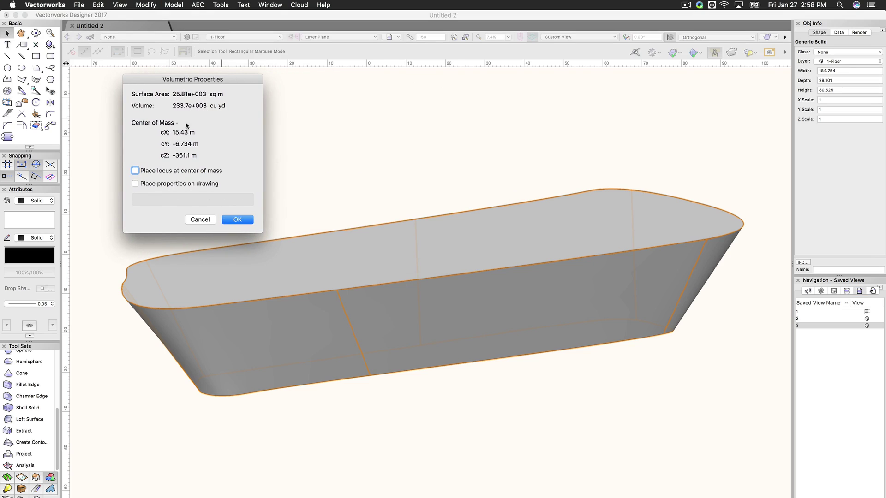
{"action": "left_click", "coordinate": [178, 183]}
{"action": "left_click", "coordinate": [236, 220]}
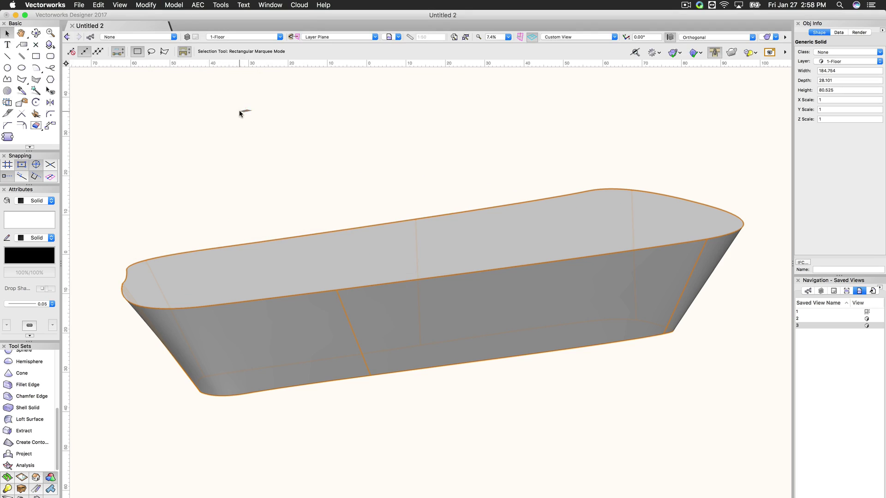
Step: Switch to the Top/Plan view and examine the surface area and volume in the properties text placed on the drawing
{"action": "left_click", "coordinate": [551, 38]}
{"action": "left_click", "coordinate": [561, 48]}
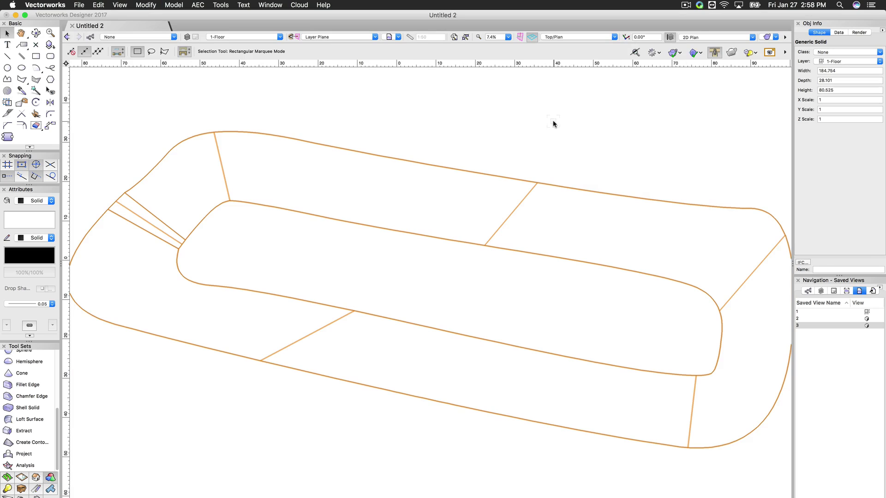
{"action": "key", "text": "super+a"}
{"action": "key", "text": "super+6"}
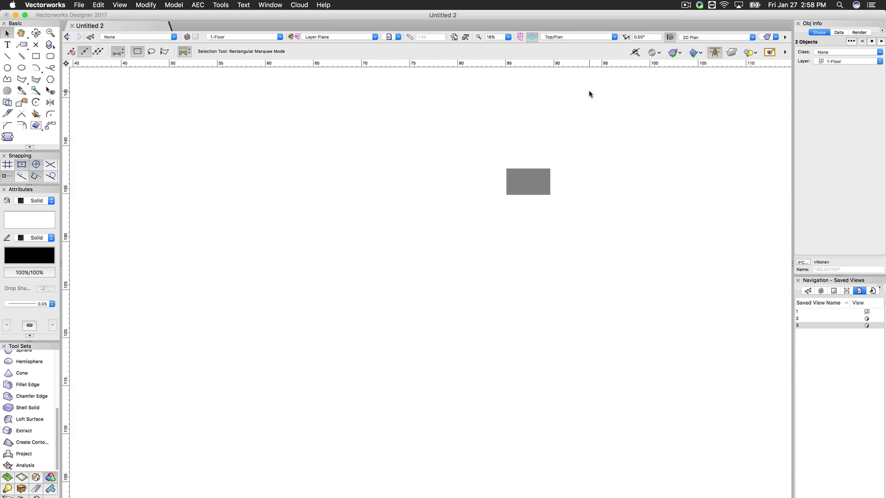
{"action": "scroll", "coordinate": [411, 364], "scroll_direction": "up", "scroll_amount": 5}
{"action": "left_click", "coordinate": [452, 344]}
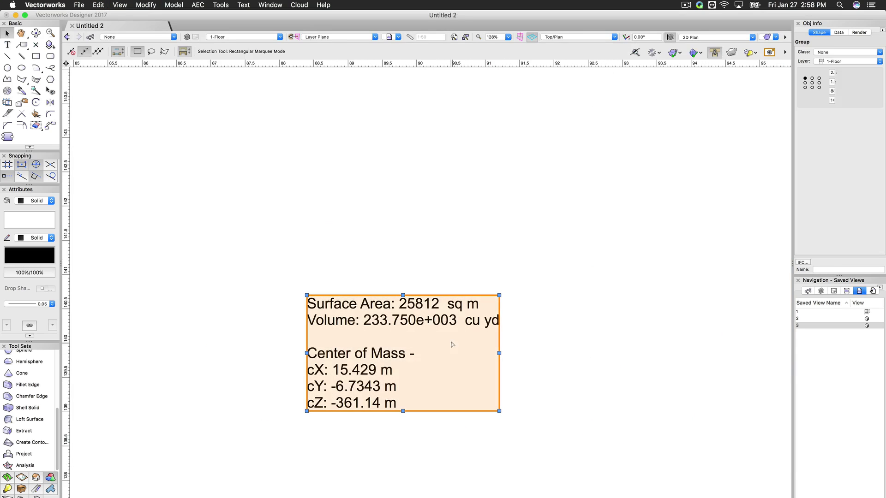
{"action": "left_click", "coordinate": [518, 303]}
Step: Return to an angled 3D view of the whole lofted solid and inspect its shape
{"action": "scroll", "coordinate": [574, 174], "scroll_direction": "down", "scroll_amount": 8}
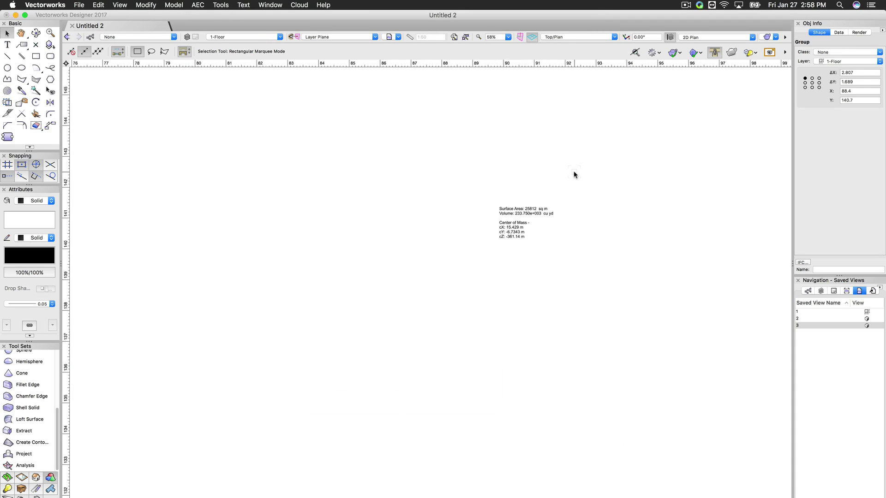
{"action": "scroll", "coordinate": [600, 183], "scroll_direction": "down", "scroll_amount": 3}
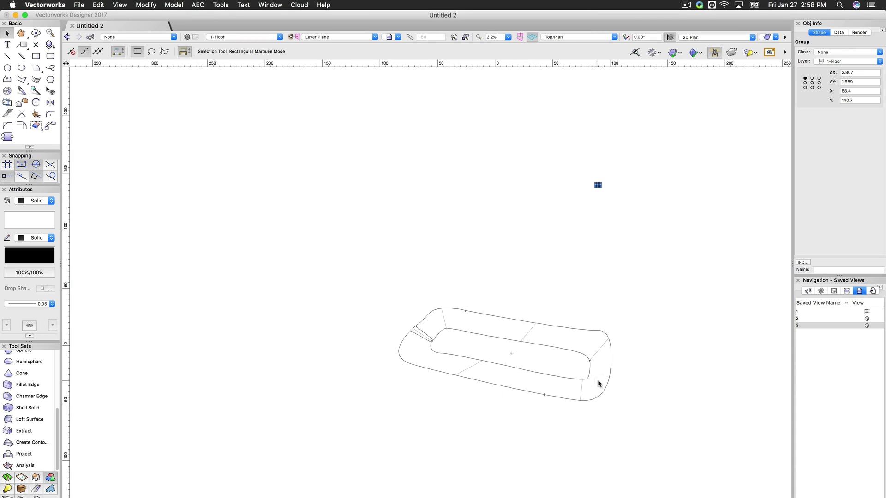
{"action": "middle_click_drag", "start_coordinate": [597, 178], "coordinate": [387, 348], "text": "super"}
{"action": "scroll", "coordinate": [391, 355], "scroll_direction": "up", "scroll_amount": 3}
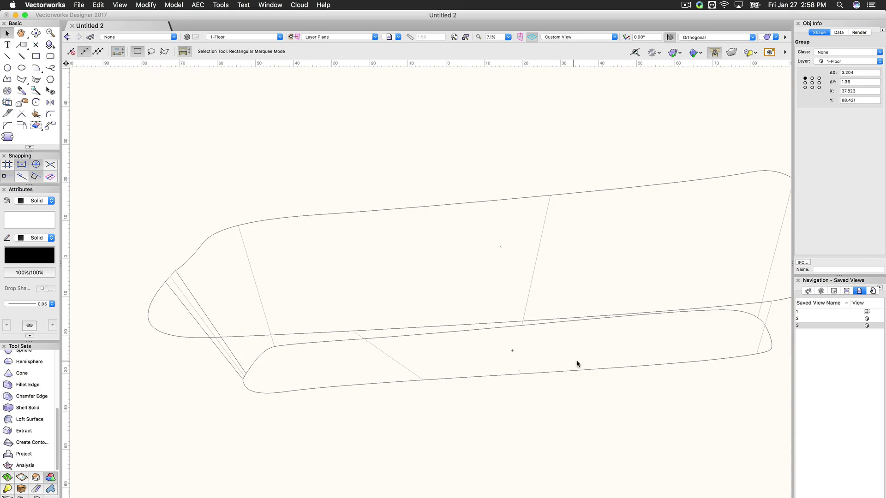
{"action": "scroll", "coordinate": [577, 362], "scroll_direction": "up", "scroll_amount": 3}
{"action": "middle_click_drag", "start_coordinate": [522, 369], "coordinate": [527, 364], "text": "super"}
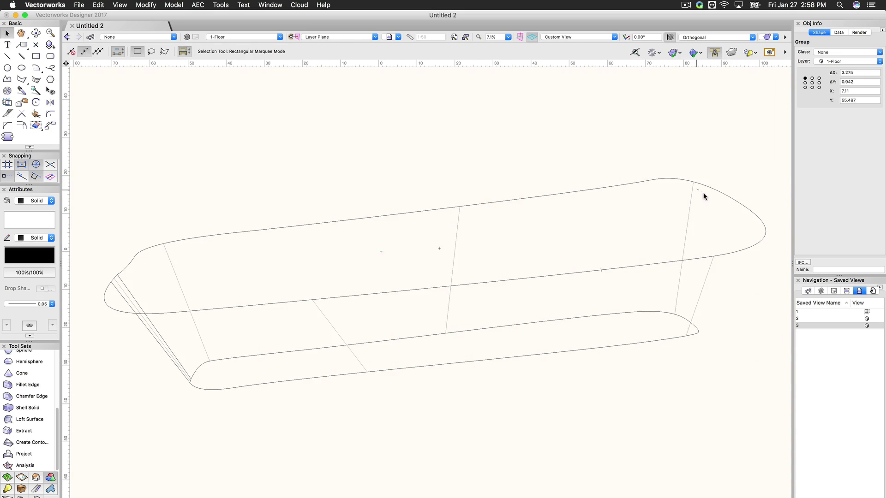